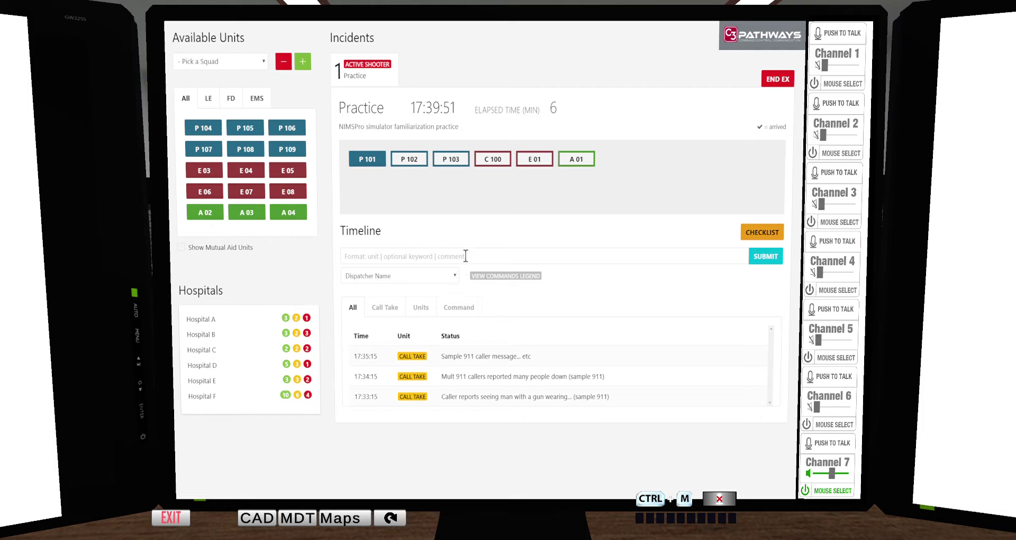
- Choose the dispatcher's name from the Dispatcher Name list
left_click(429, 279)
left_click(422, 280)
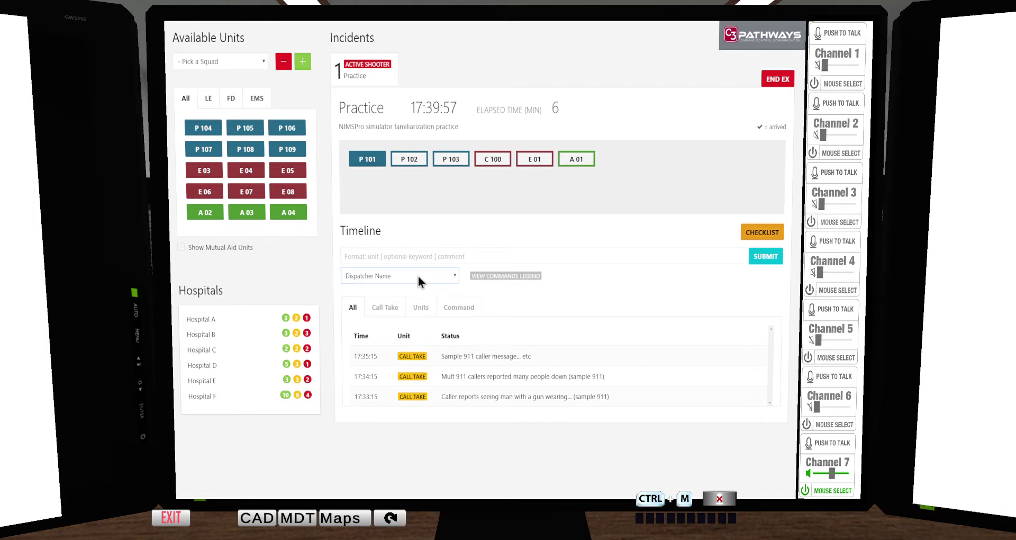
left_click(418, 275)
left_click(404, 301)
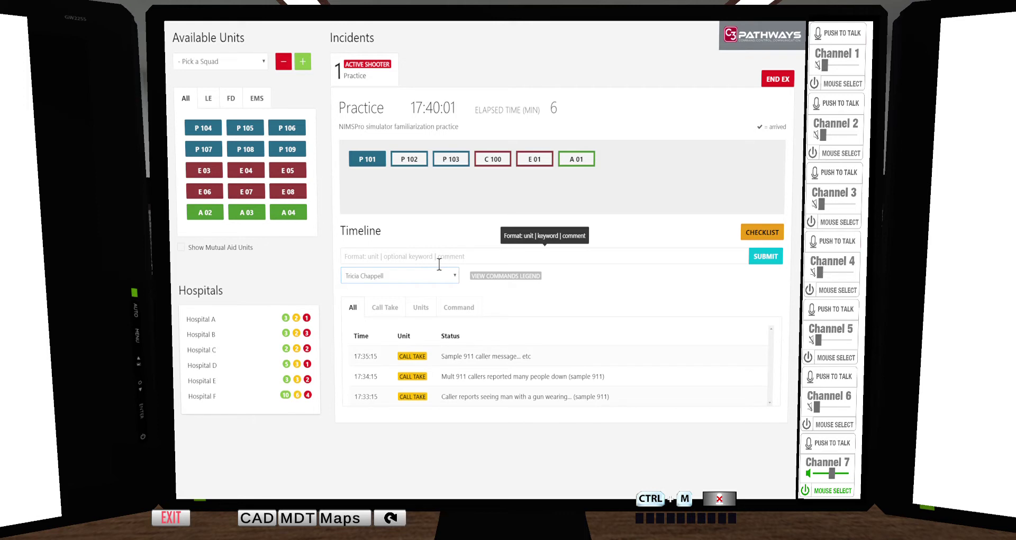
- Add the timeline notes 'anything I want' and 'Anything you want'
left_click(439, 259)
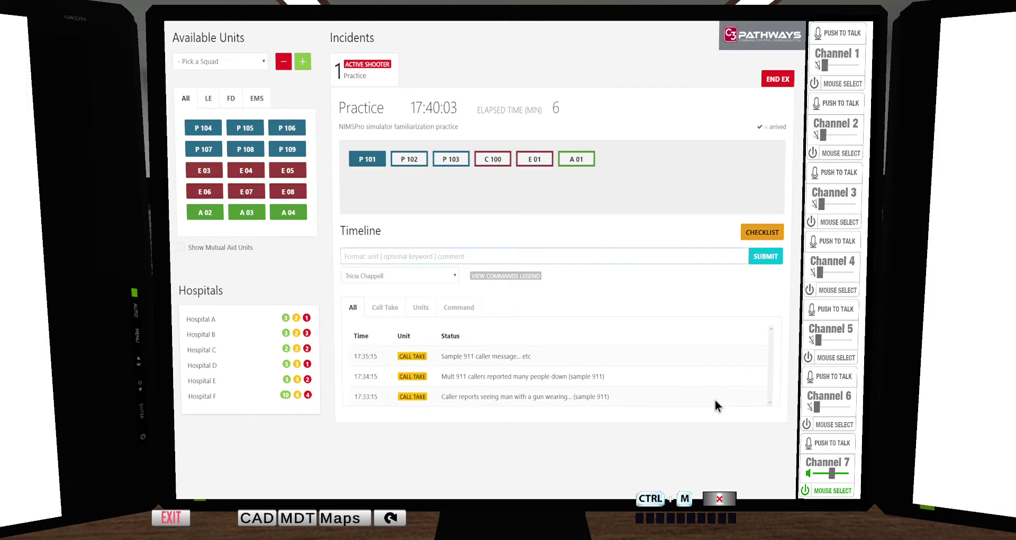
type("anything I want")
key("Return")
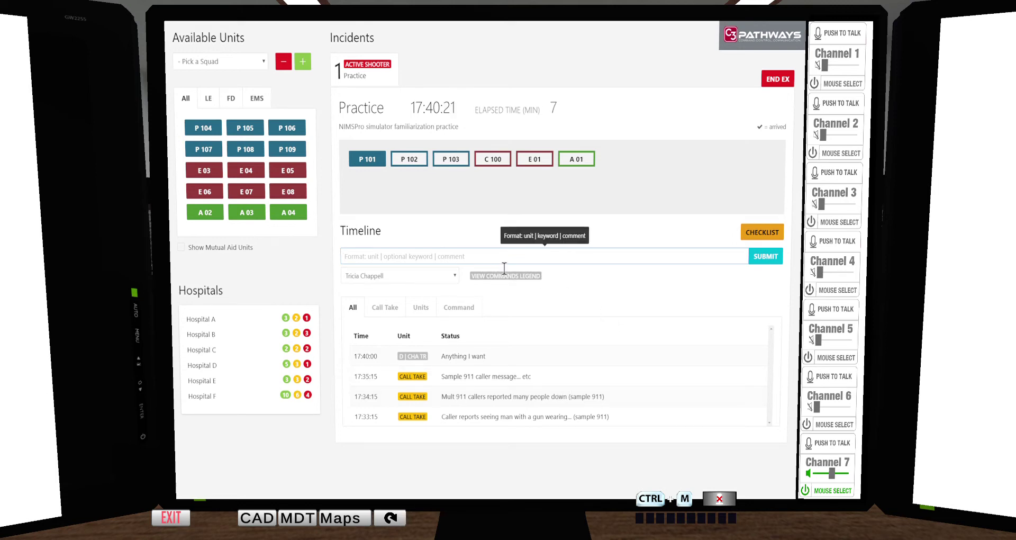
type("Anything you want")
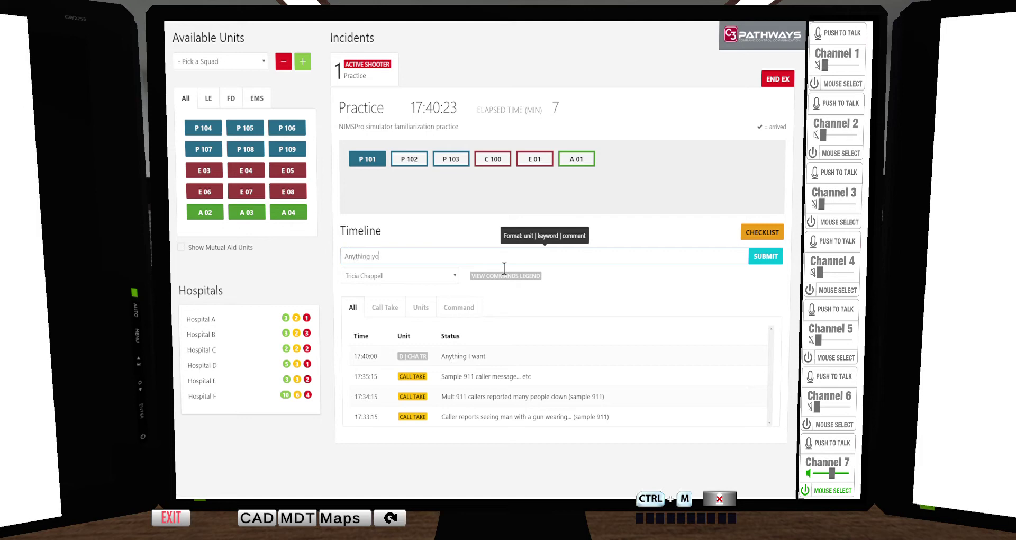
key("Return")
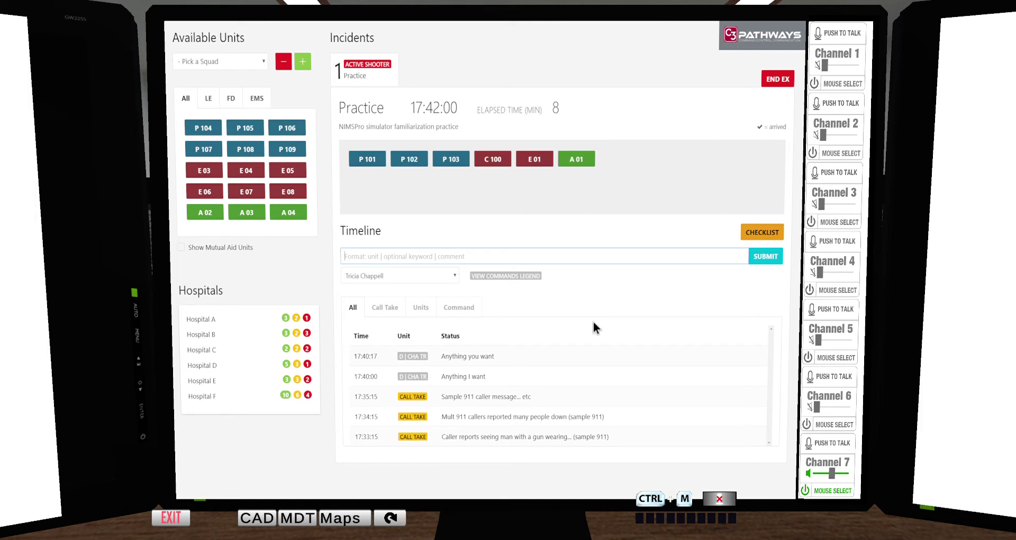
- Log 'Noter from contact 1' via con1 and 'Moving up' via rtf2 in the timeline
type("con1 Not")
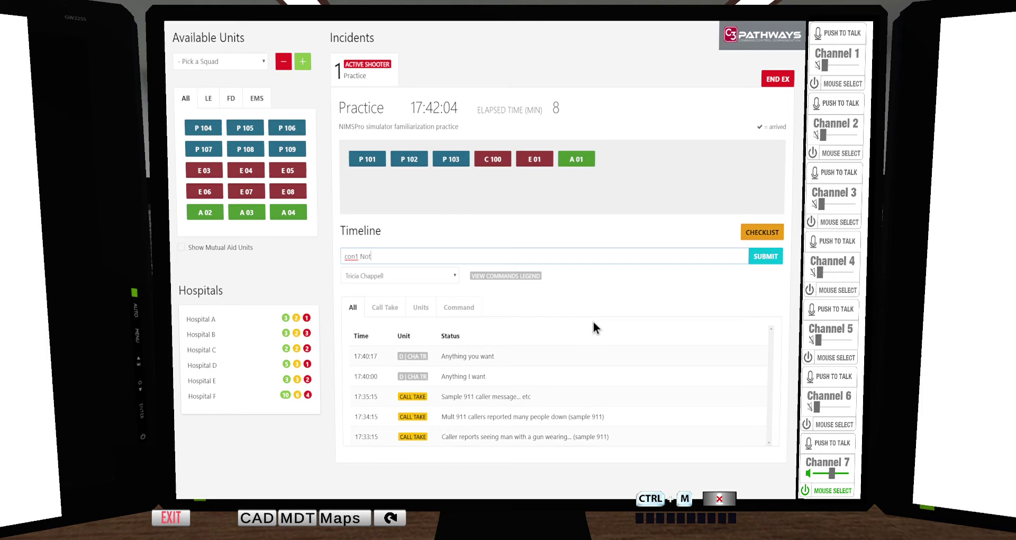
type("er from contact 1")
key("Return")
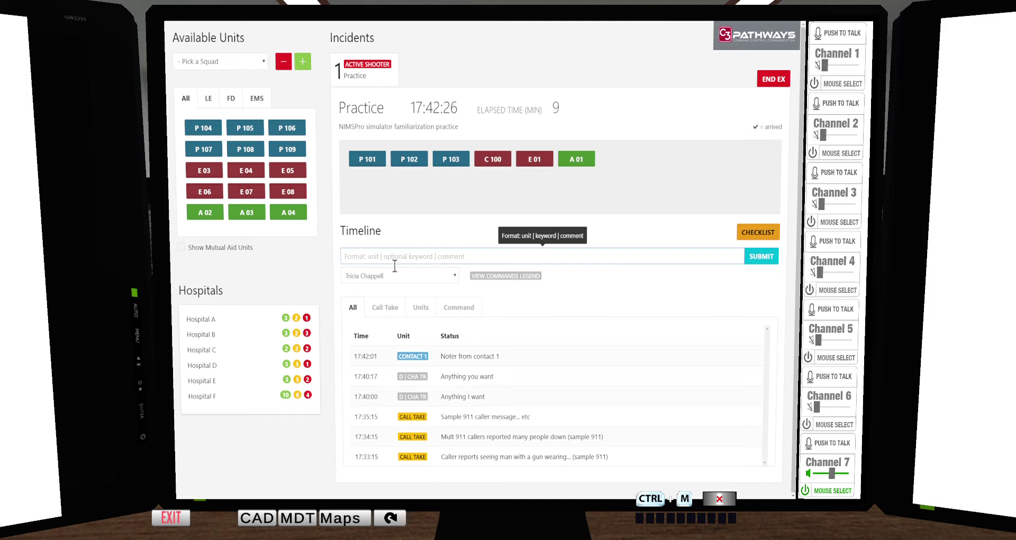
type("R")
key("BackSpace")
type("rtf2 Moving up")
key("Return")
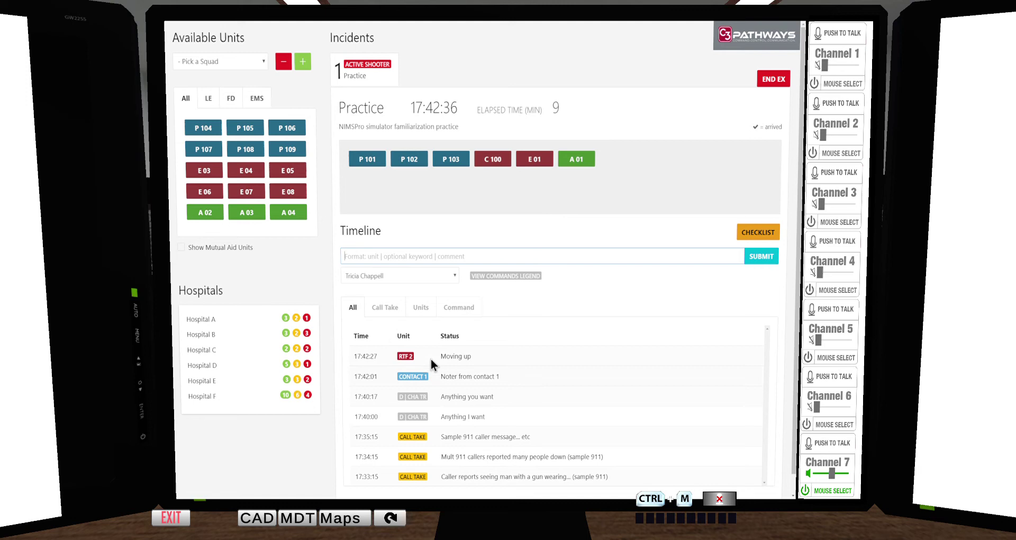
left_click(514, 279)
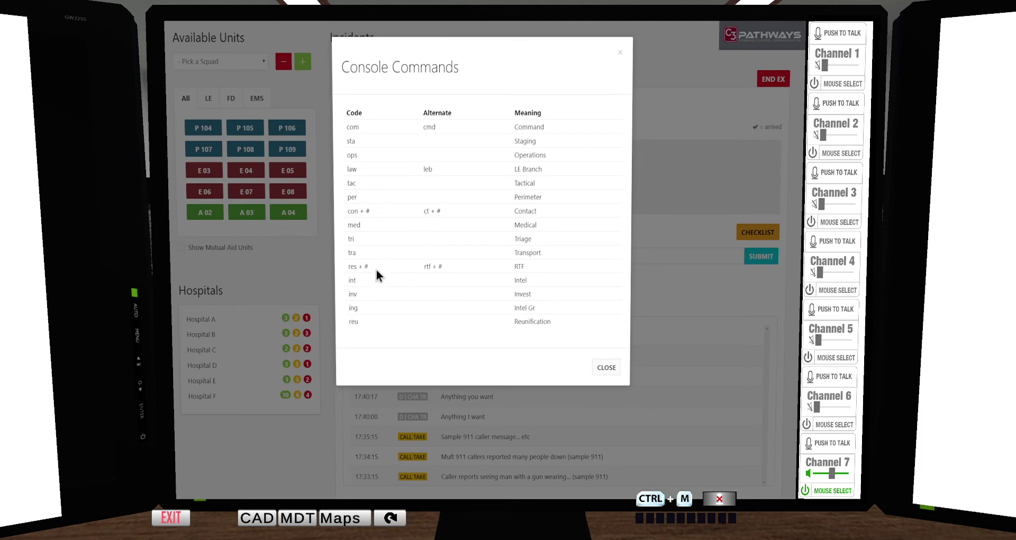
left_click(609, 369)
left_click(409, 259)
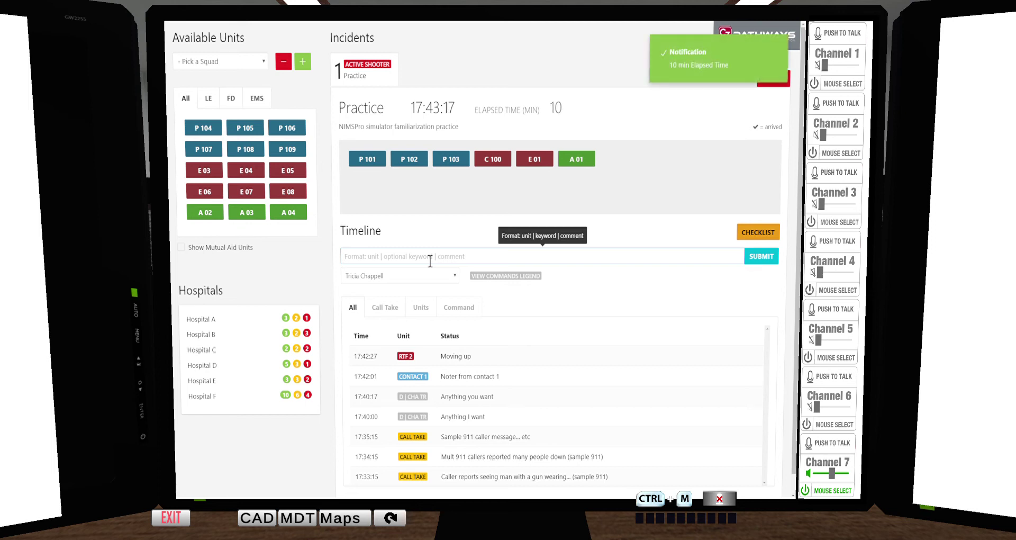
- Enter 'p101 on scene', 'e01 on scn' and 'a01' to log P101 and E01 on scene and add A01
type("p")
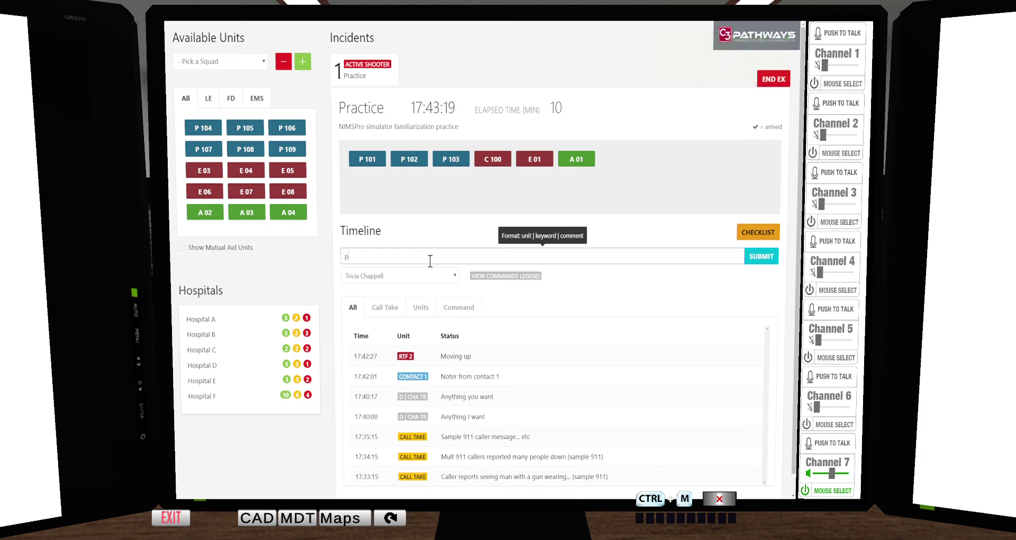
type("101 on scene")
key("Return")
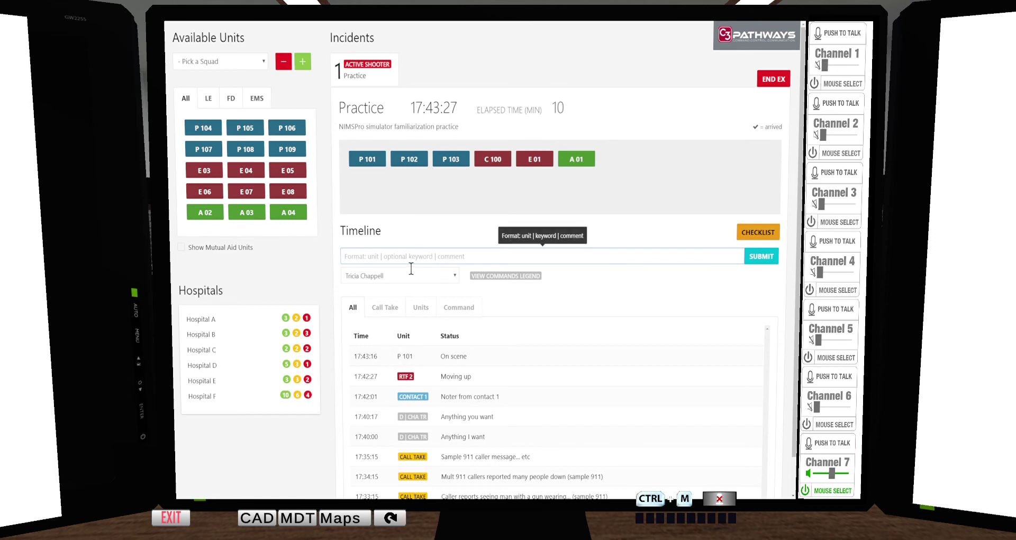
type("e01")
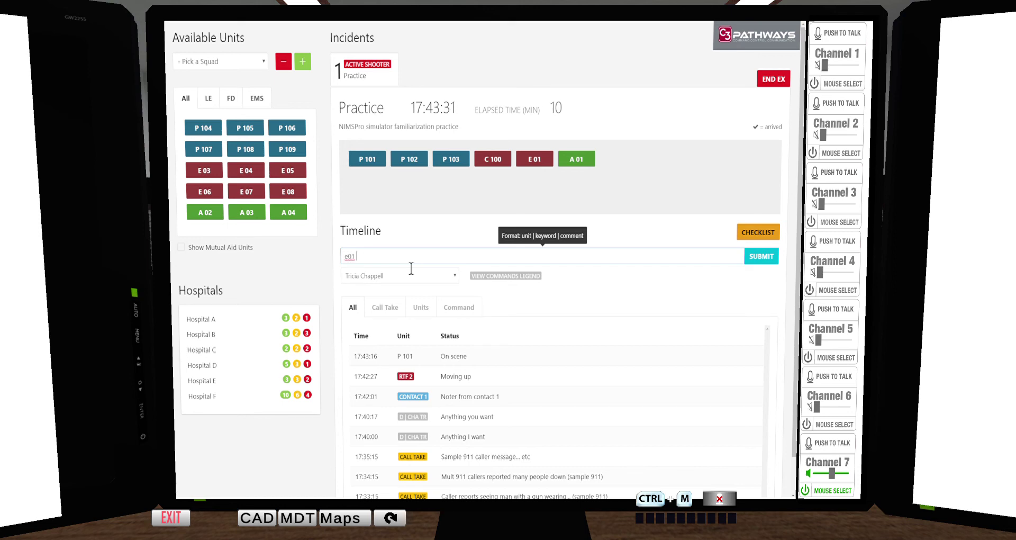
type(" on scn")
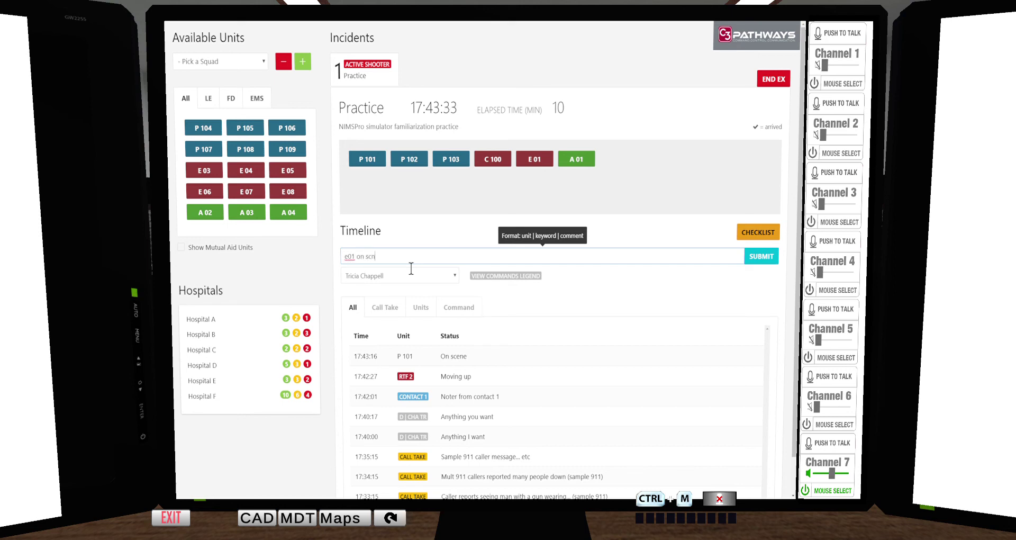
key("Return")
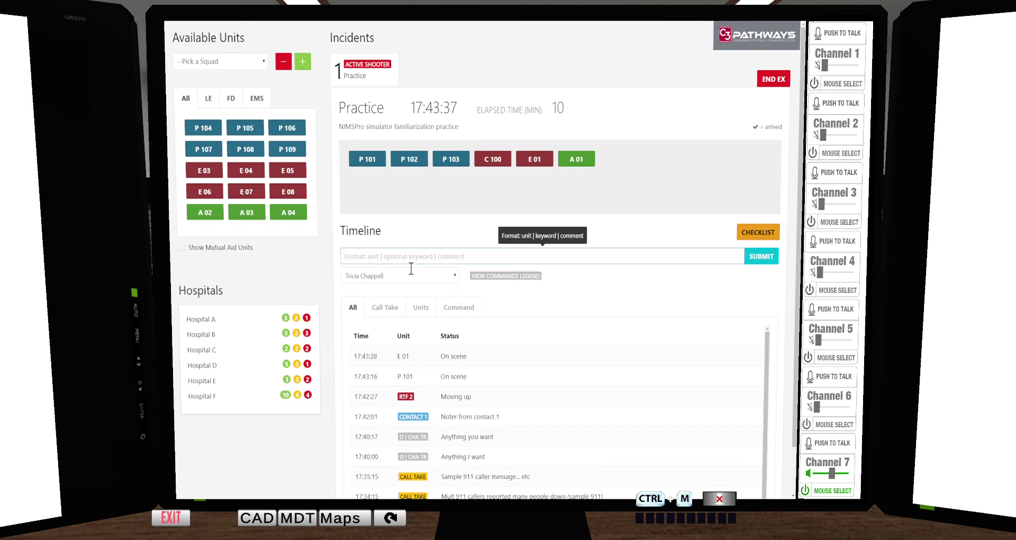
type("a01")
key("Return")
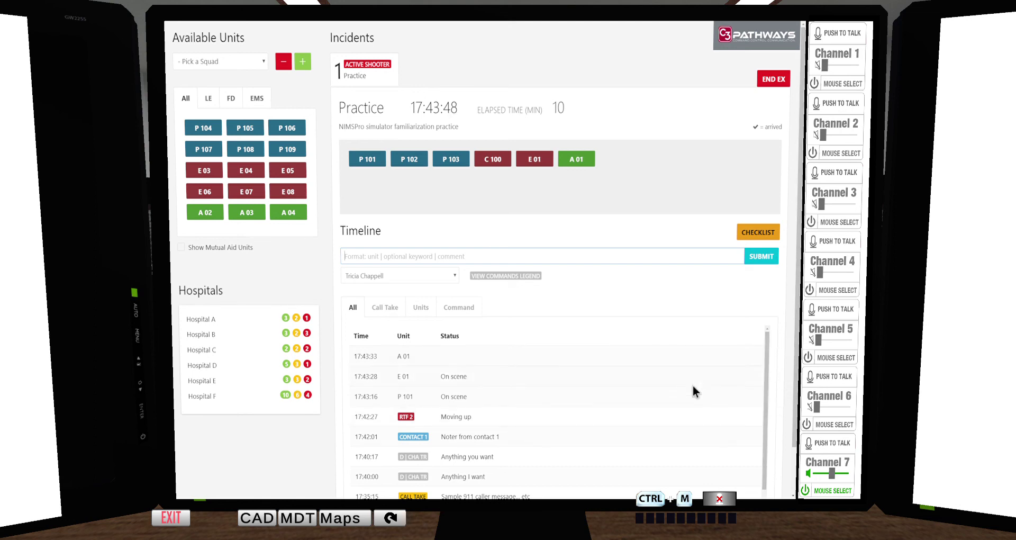
scroll(693, 387, "down", 2)
scroll(693, 385, "up", 2)
left_click(386, 309)
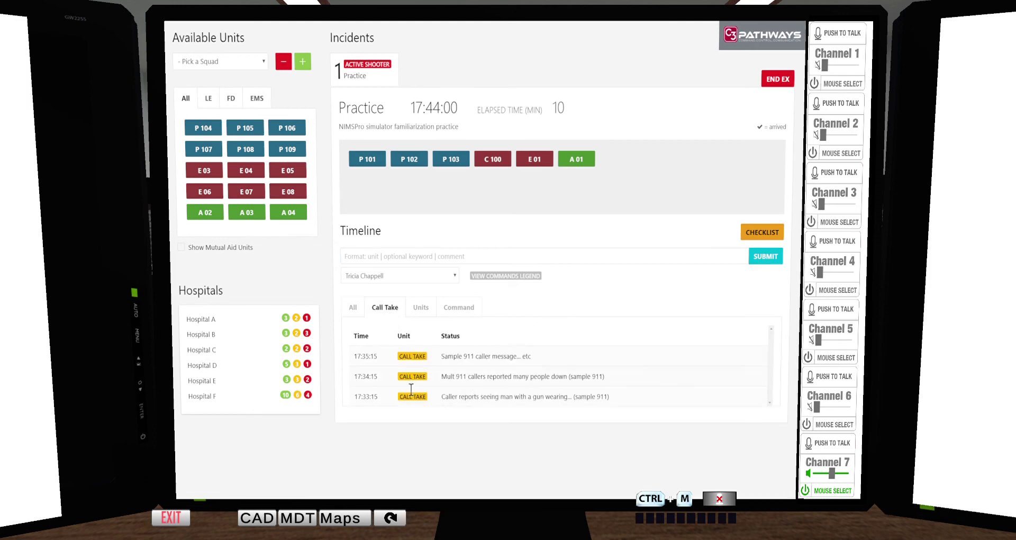
left_click(422, 307)
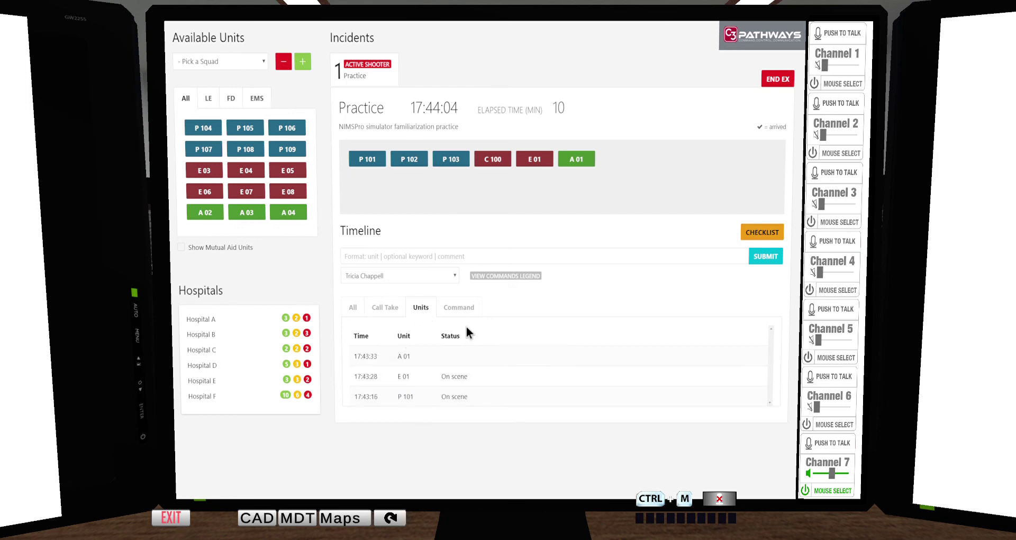
left_click(461, 309)
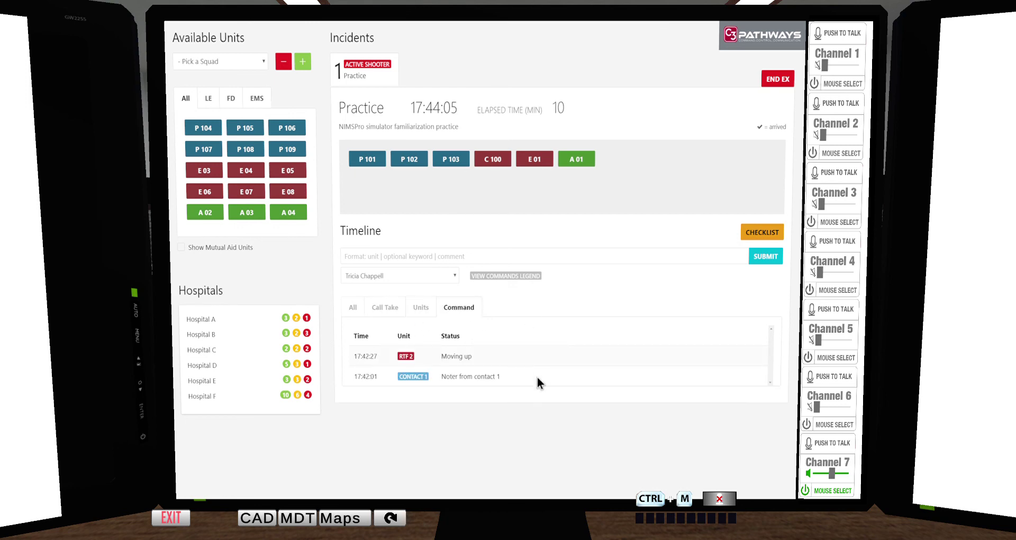
left_click(363, 312)
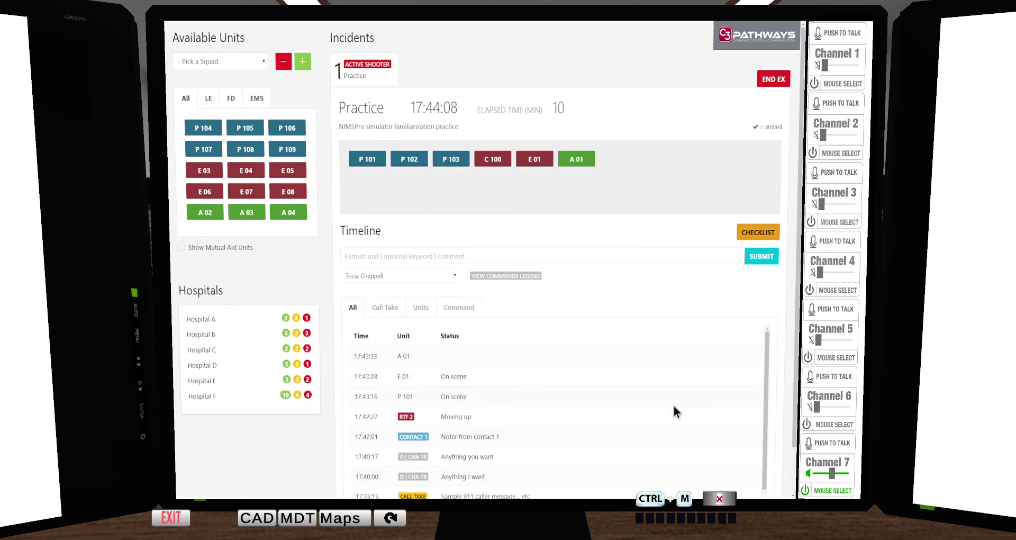